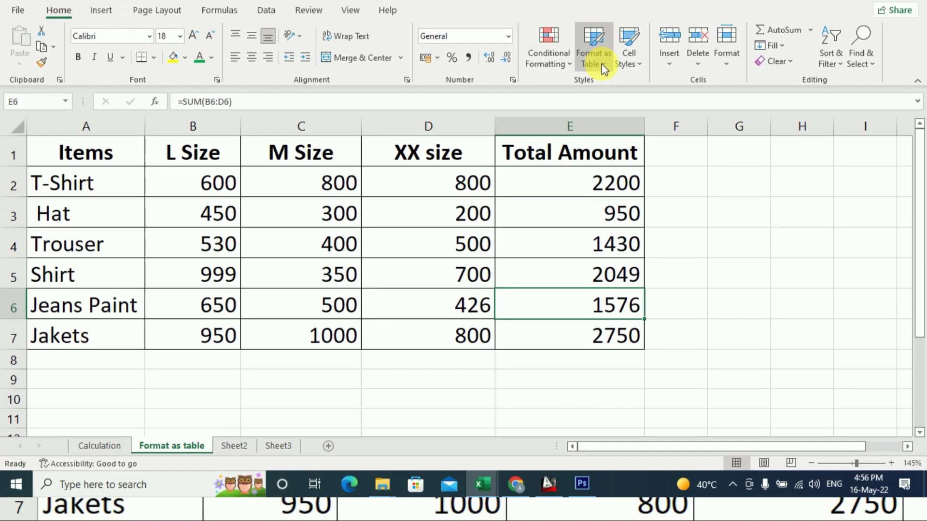
- Try formatting A1:E7 as a table with headers in the purple Medium style with shaded bands, and undo it
click(598, 40)
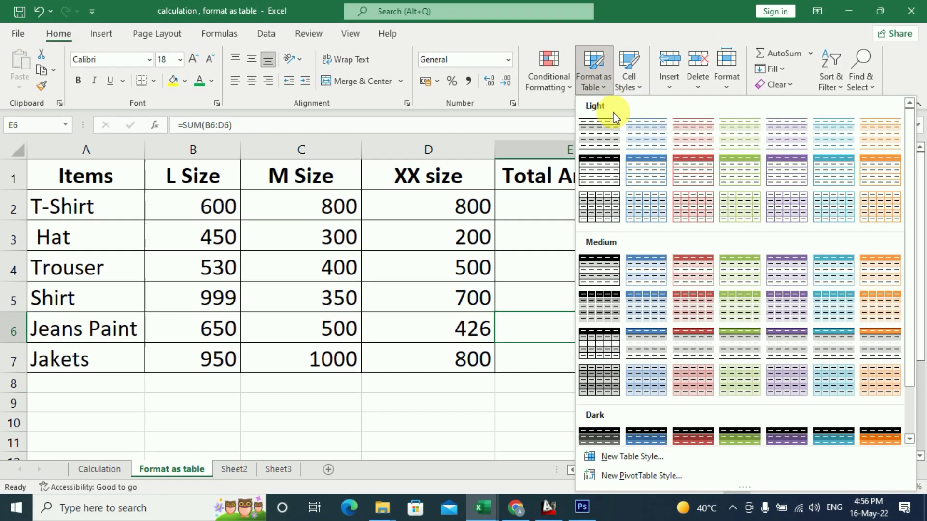
click(485, 419)
drag(91, 176, 560, 358)
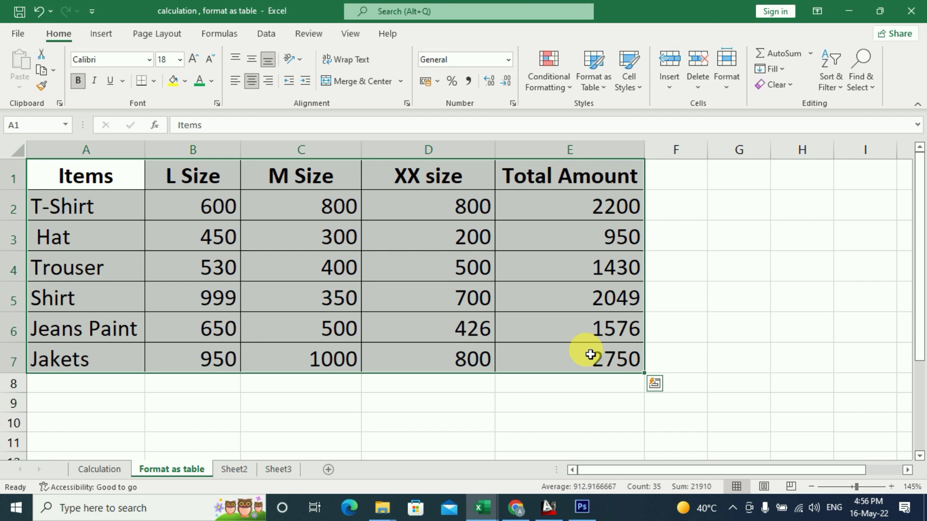
click(599, 86)
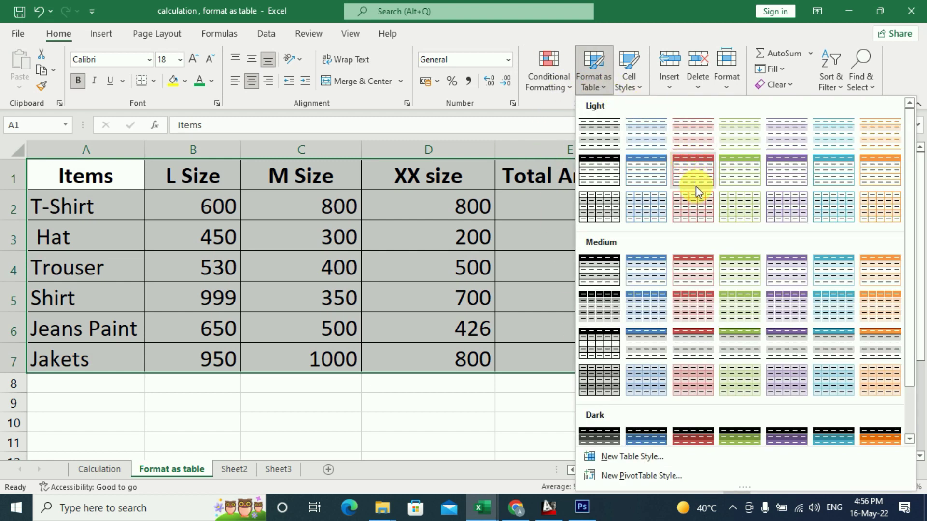
scroll(709, 333, down, 1)
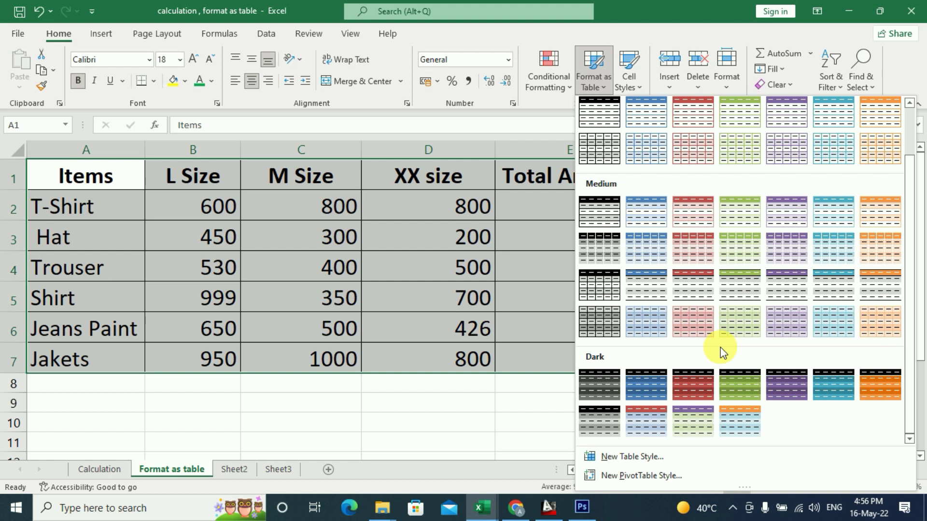
click(792, 252)
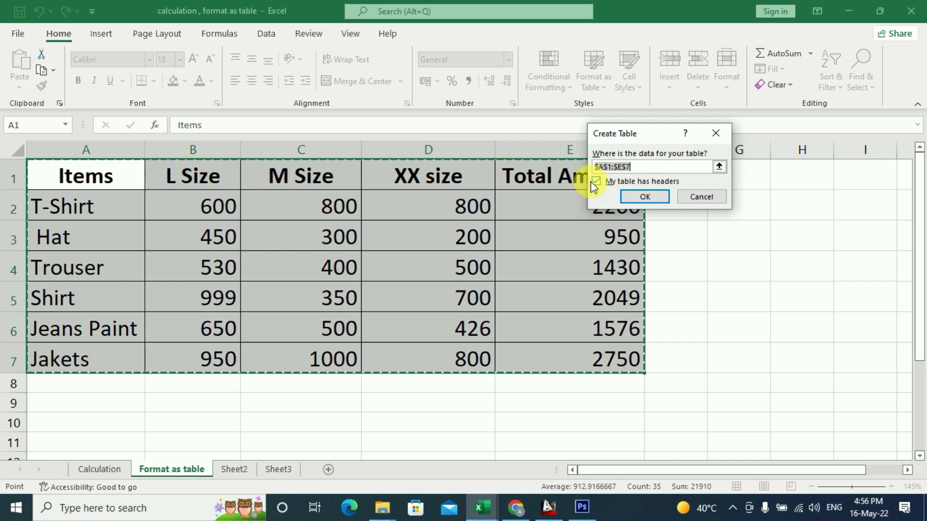
click(633, 195)
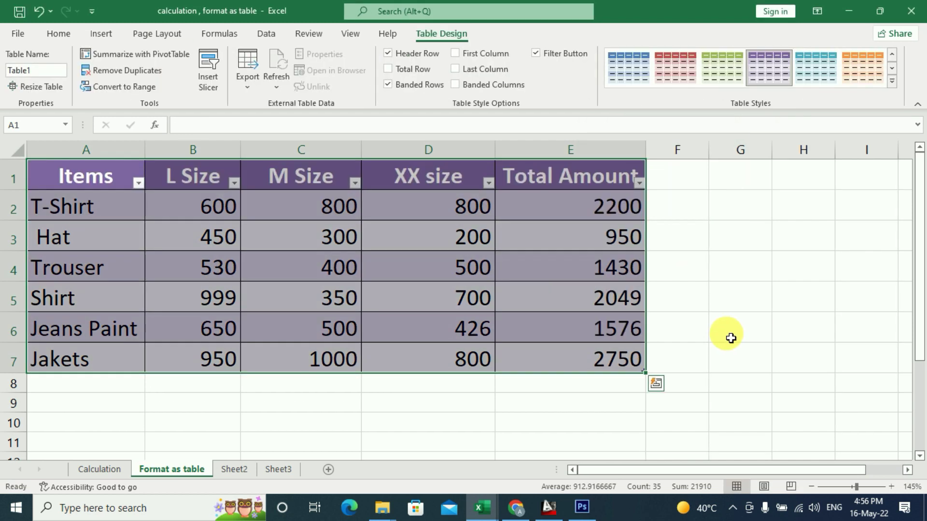
click(806, 322)
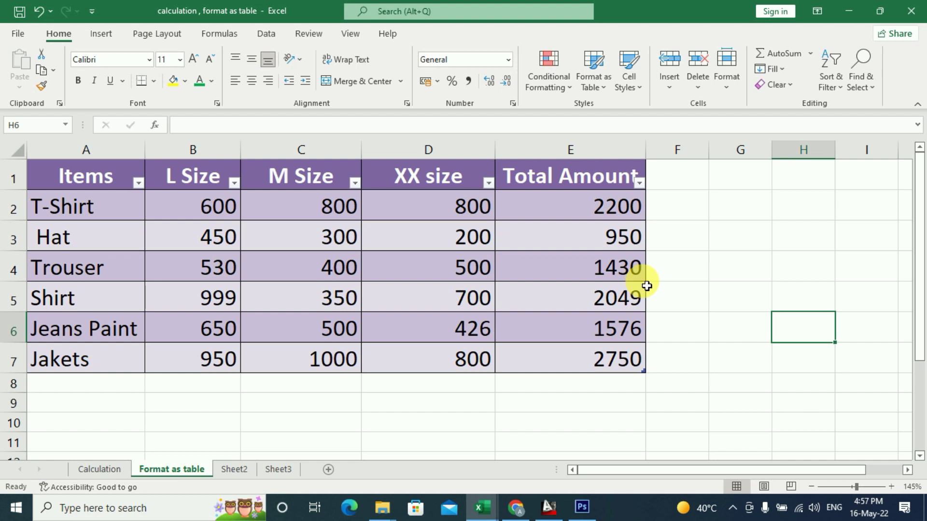
key(ctrl+z)
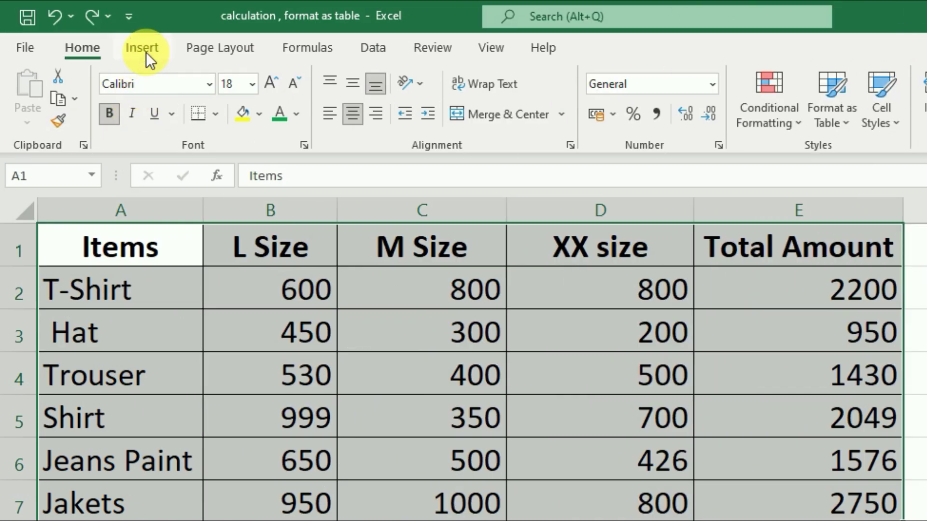
- Try inserting a table with headers over the selected range A1:E7, and undo the insertion
click(145, 52)
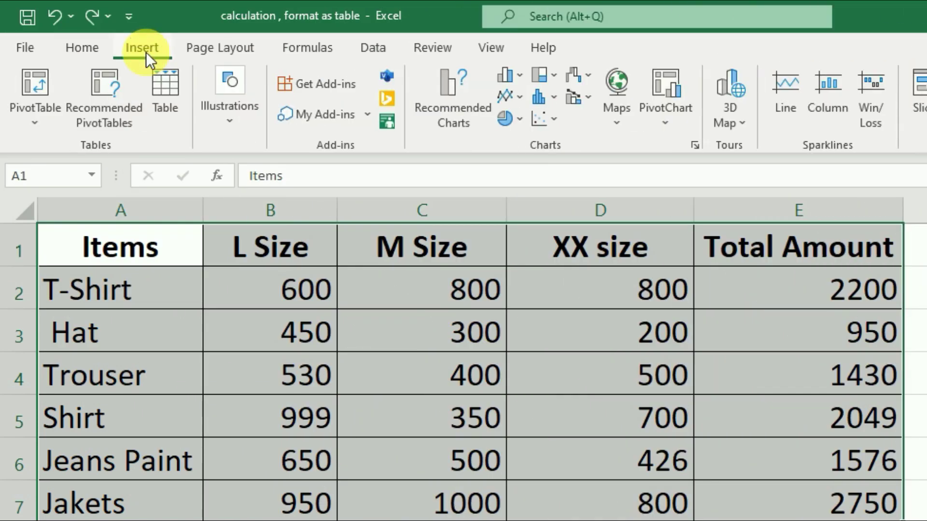
click(165, 89)
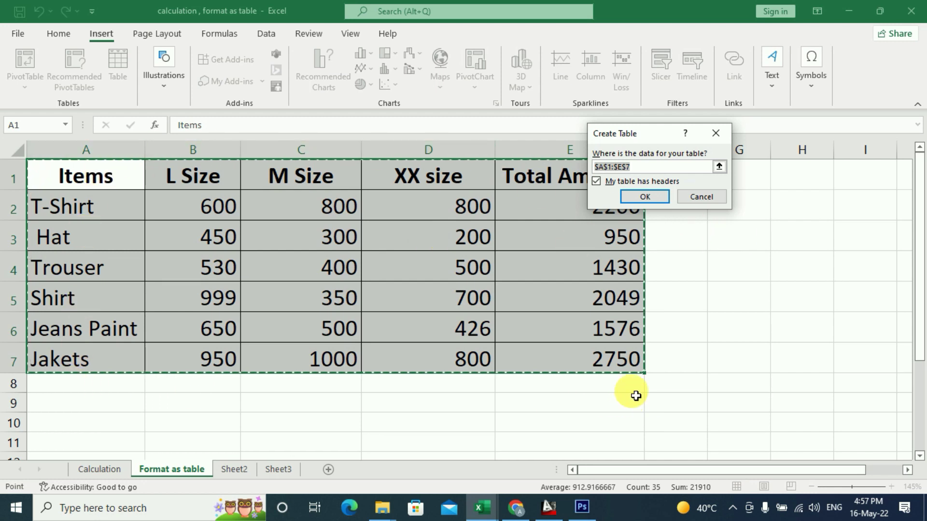
click(662, 207)
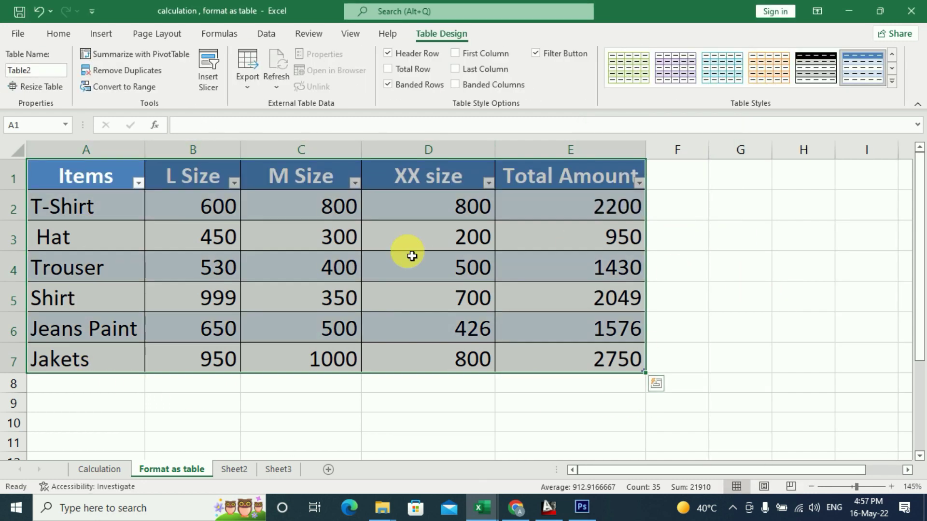
click(736, 254)
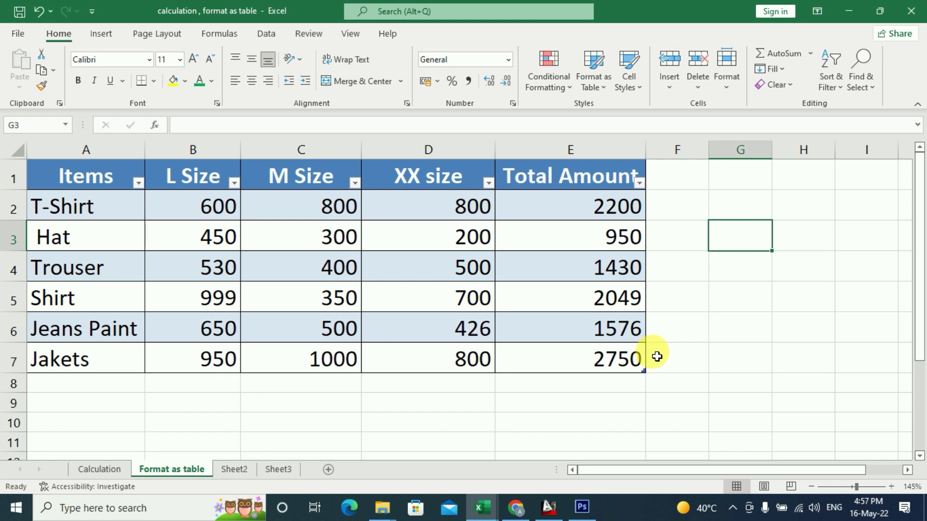
key(ctrl+z)
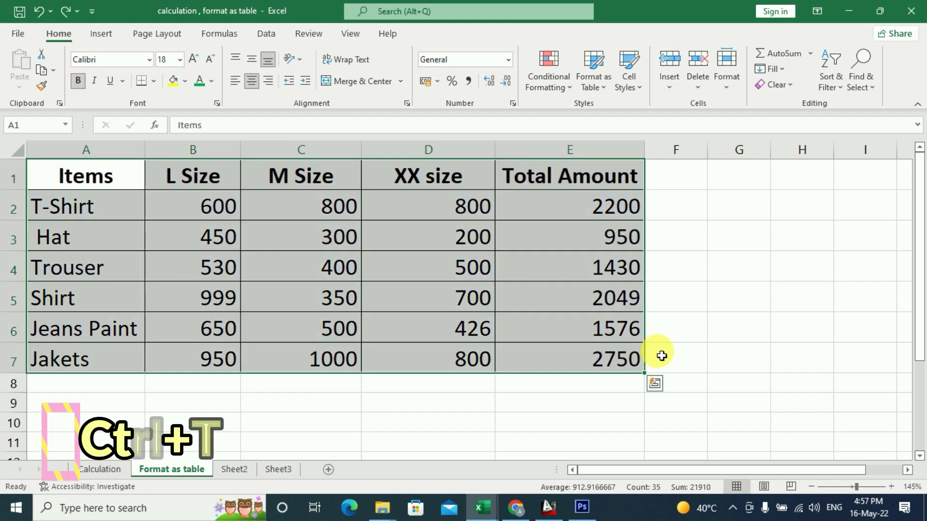
- Create a table with headers from the selected range A1:E7
key(ctrl+t)
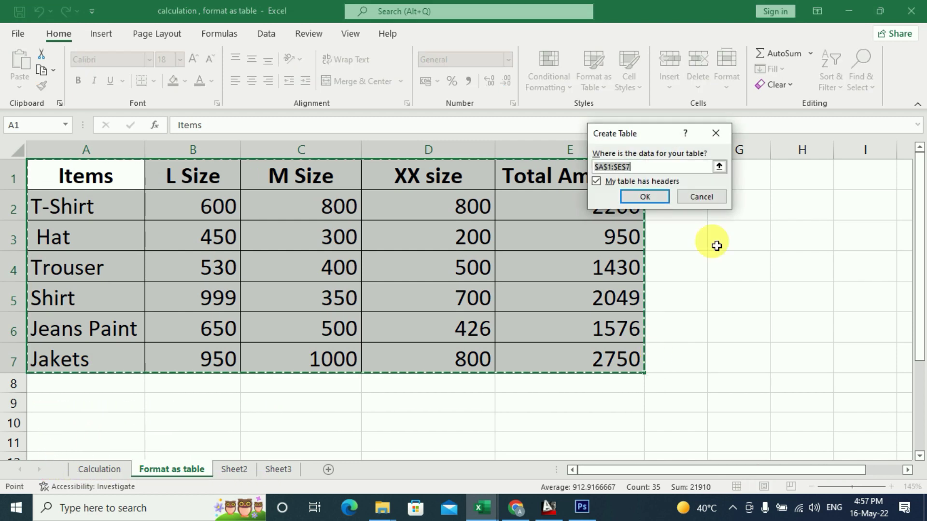
click(645, 198)
click(733, 296)
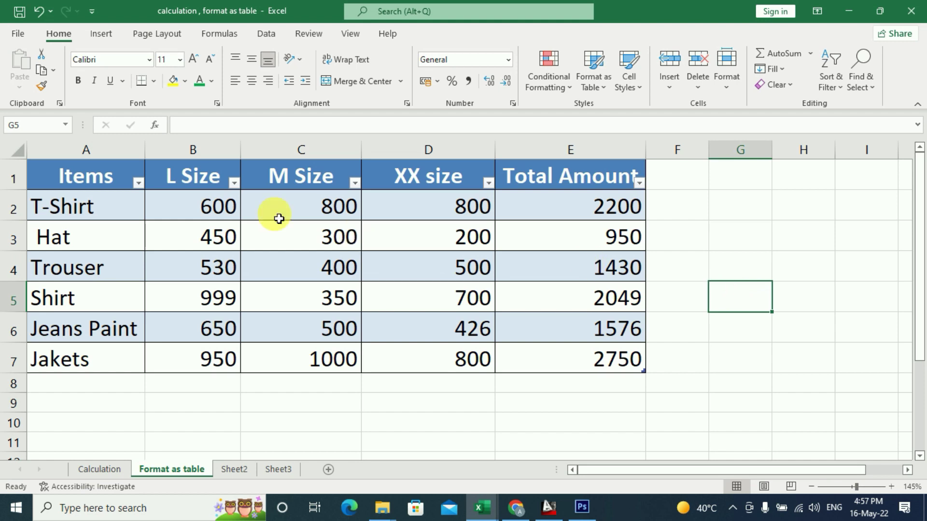
- Filter the table's Items column to show only Shirt
click(333, 231)
click(454, 245)
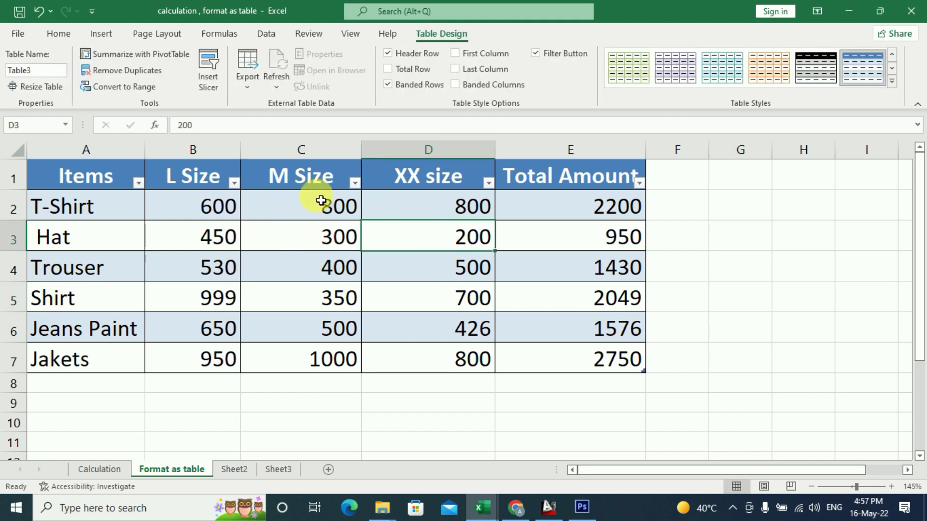
click(333, 182)
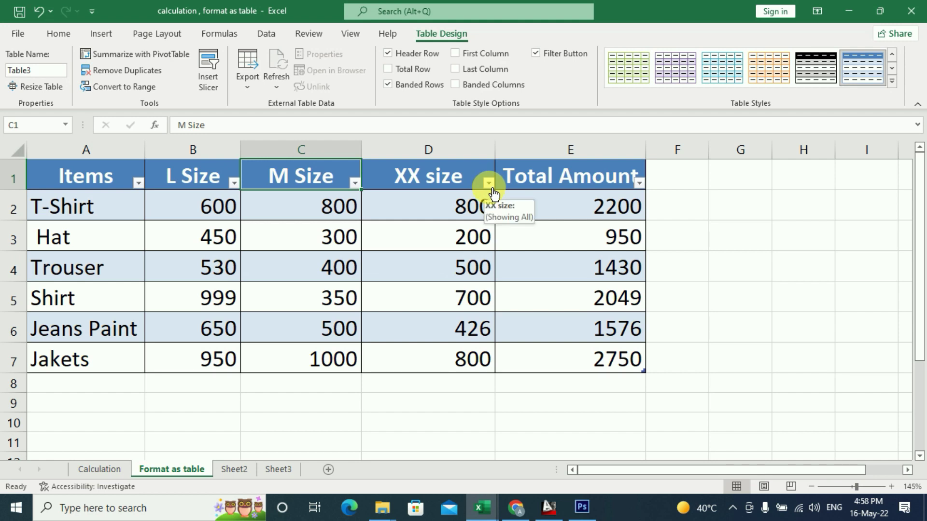
click(139, 183)
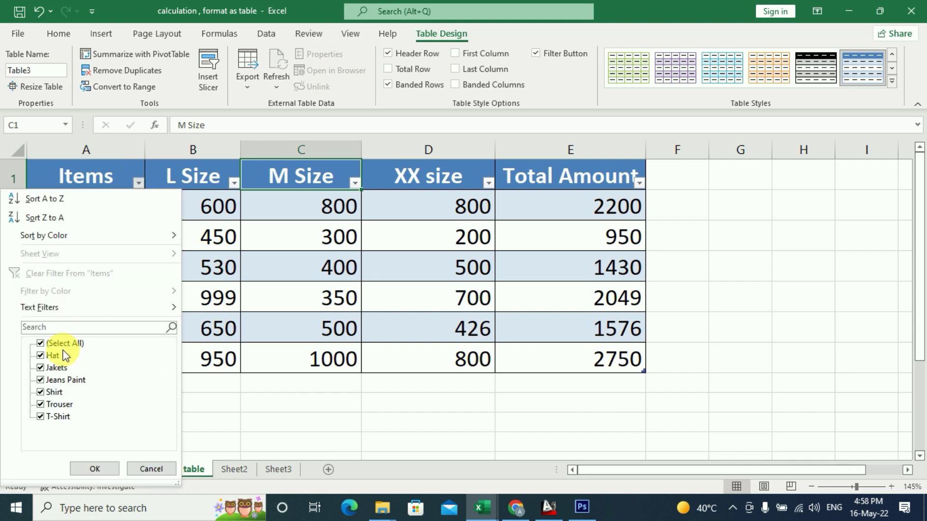
click(39, 344)
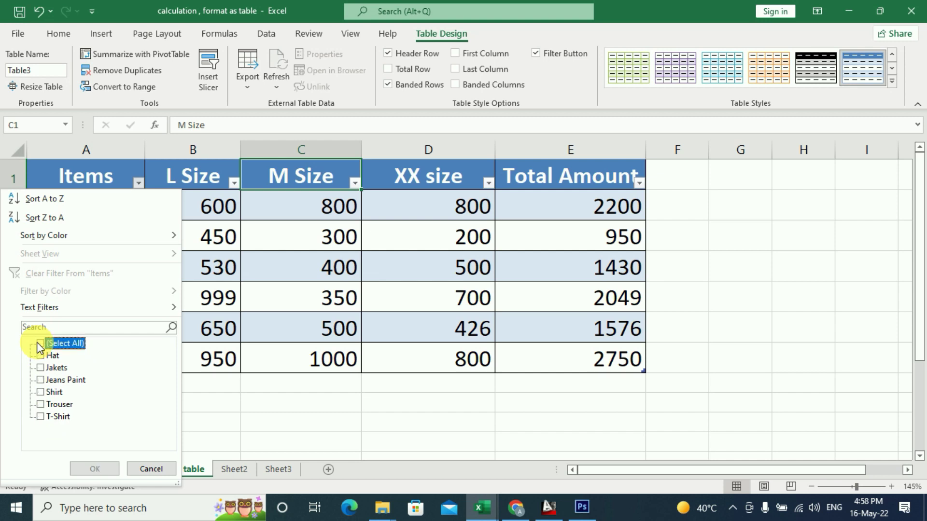
click(39, 393)
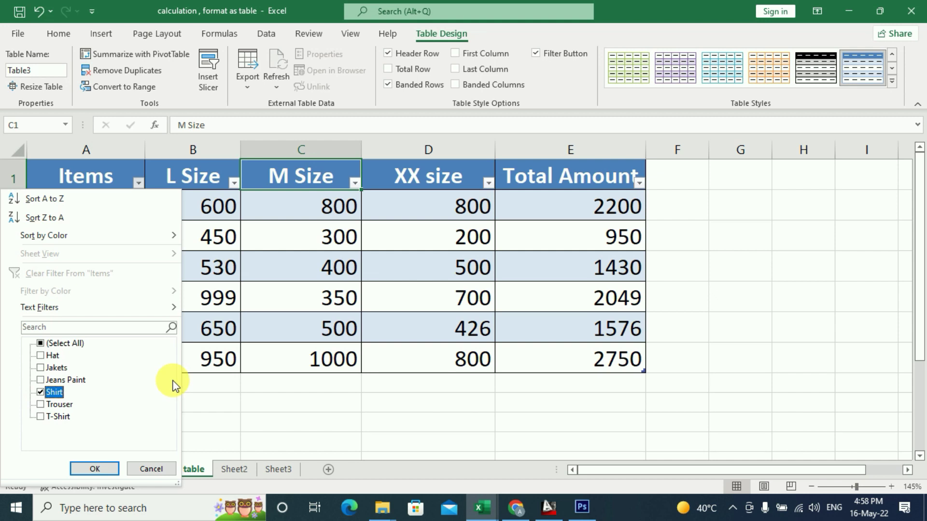
click(88, 469)
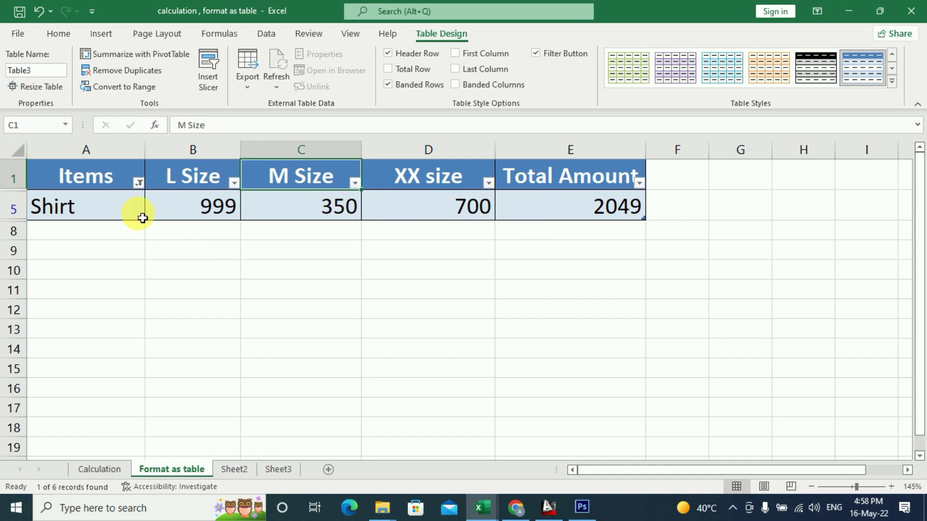
- Remove the Shirt filter by selecting all entries in the Items column again
mouse_move(145, 190)
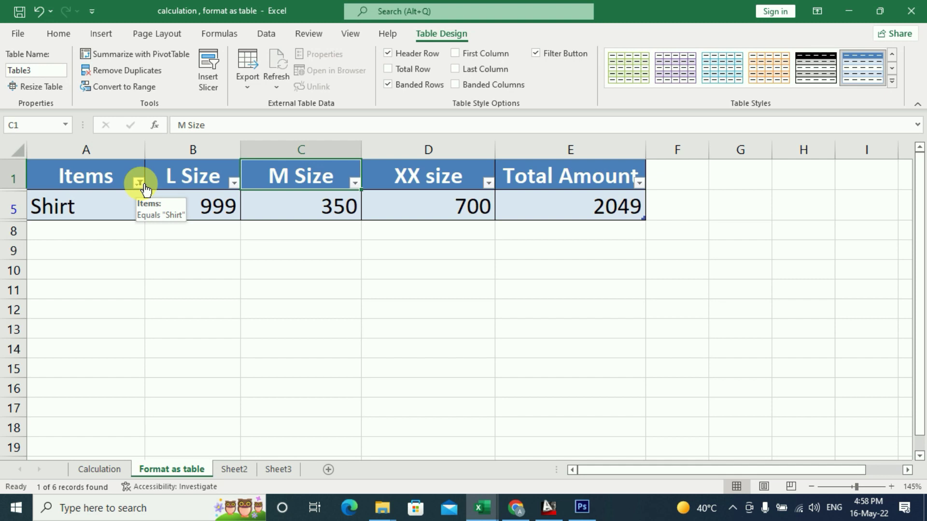
click(140, 184)
click(40, 344)
click(95, 468)
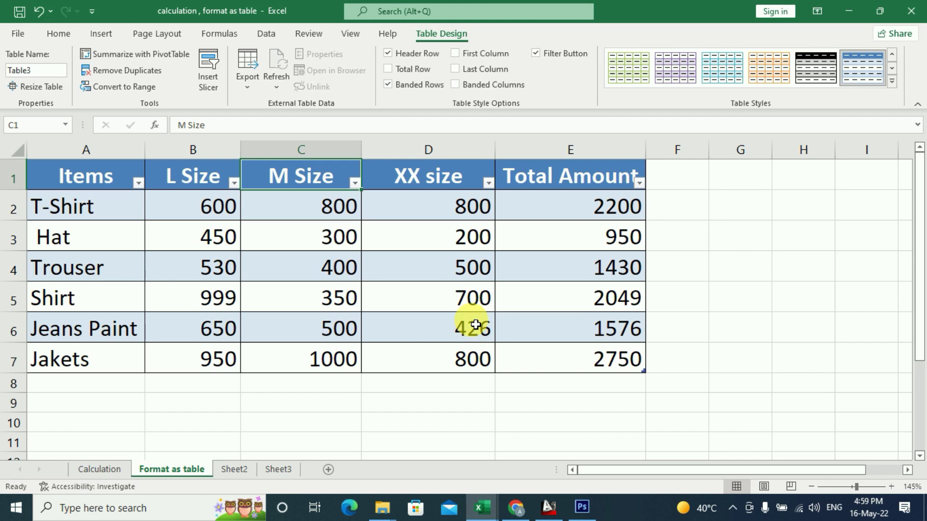
- Try the pink Medium table style, and replace it with the Dark style that has a red header and blue banded rows
click(893, 81)
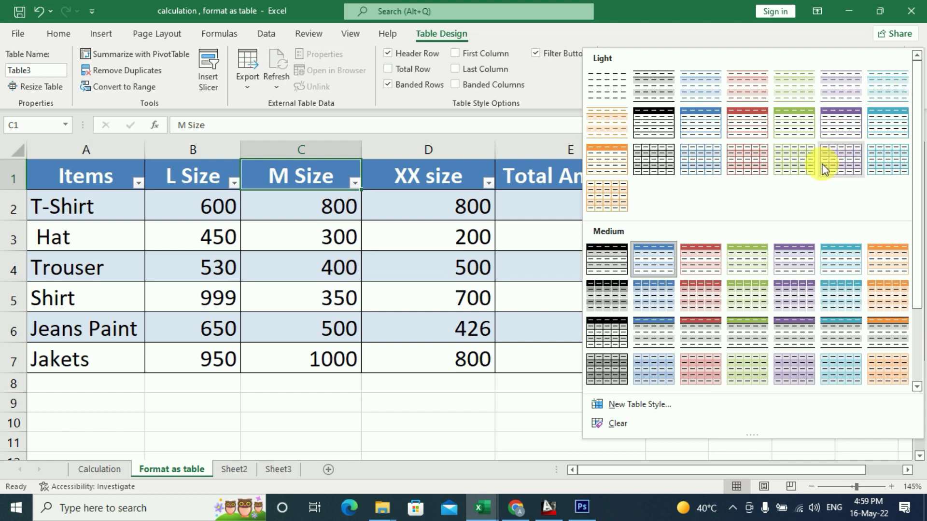
click(700, 366)
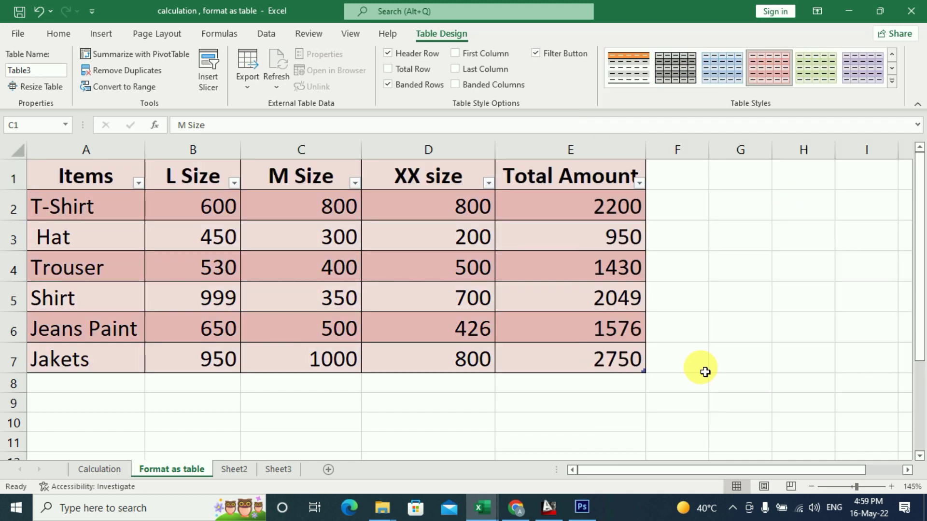
click(893, 81)
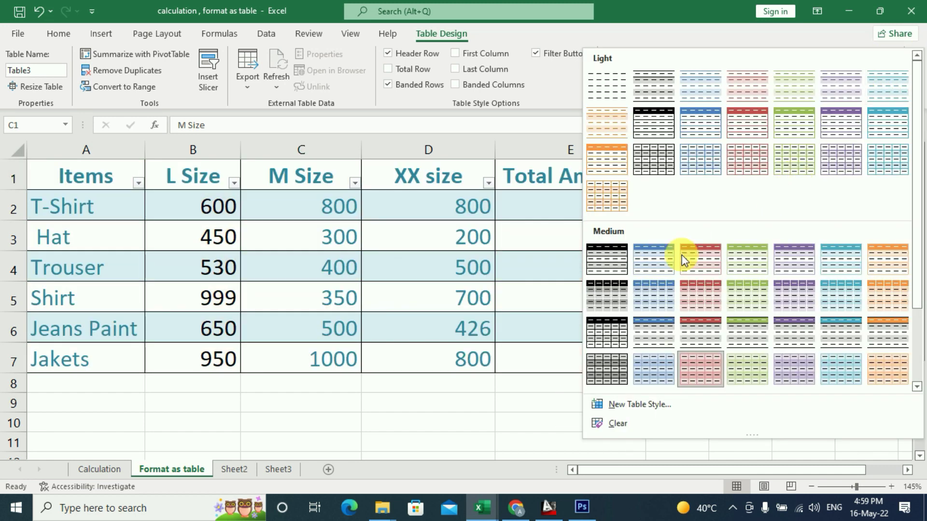
scroll(677, 300, down, 2)
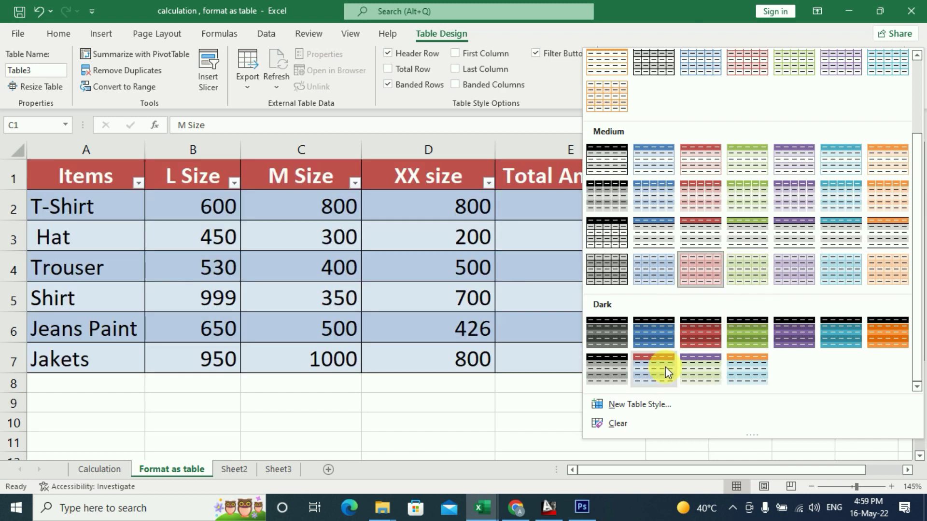
click(665, 367)
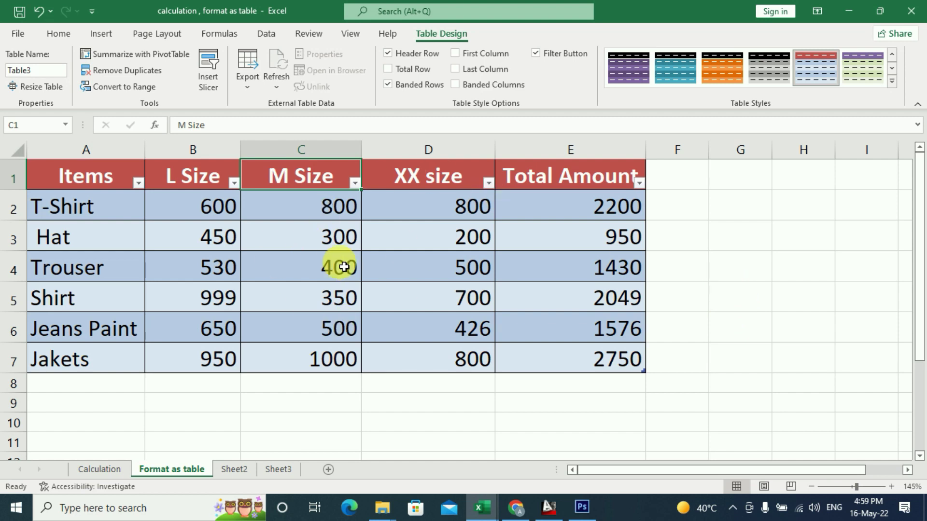
click(737, 296)
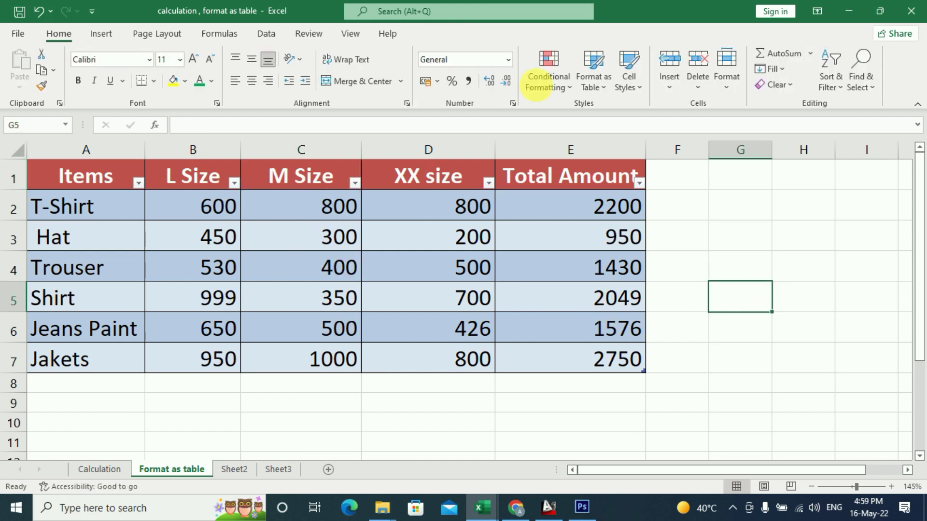
- Turn the table's header row off and back on
click(408, 270)
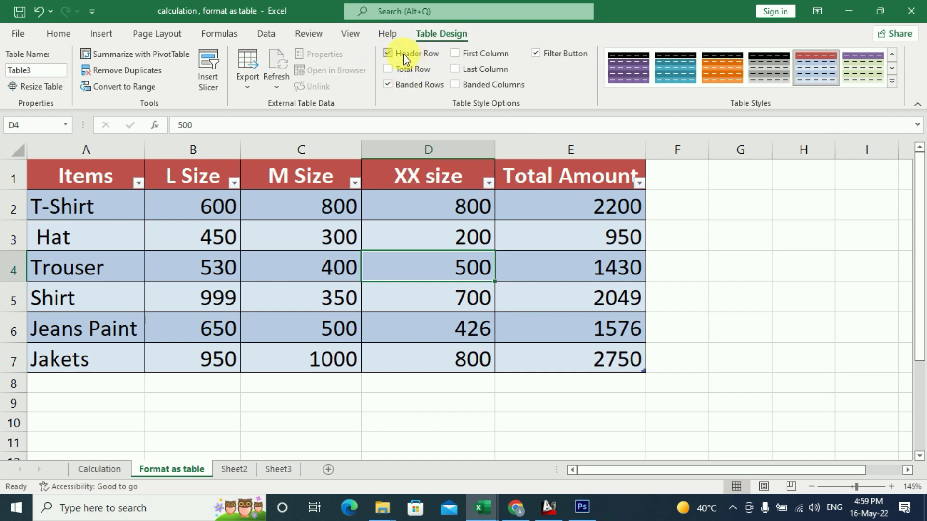
click(389, 54)
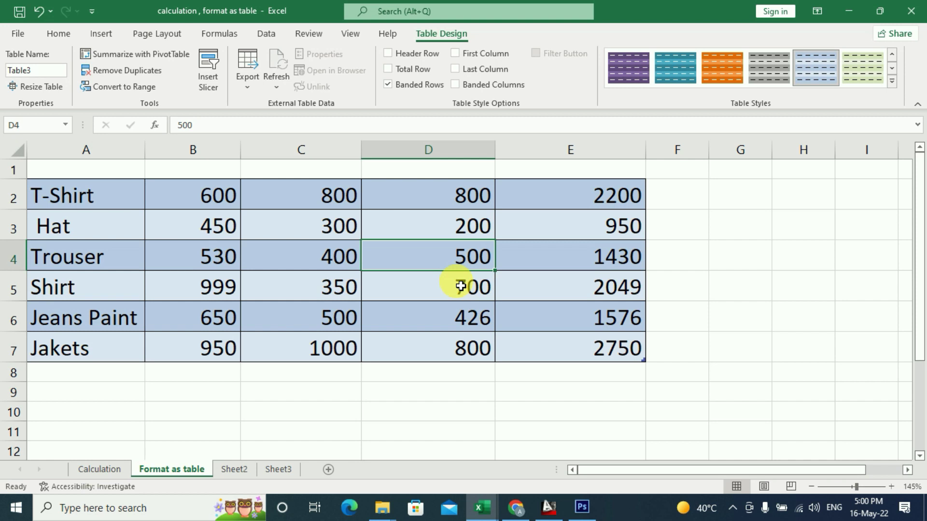
click(389, 54)
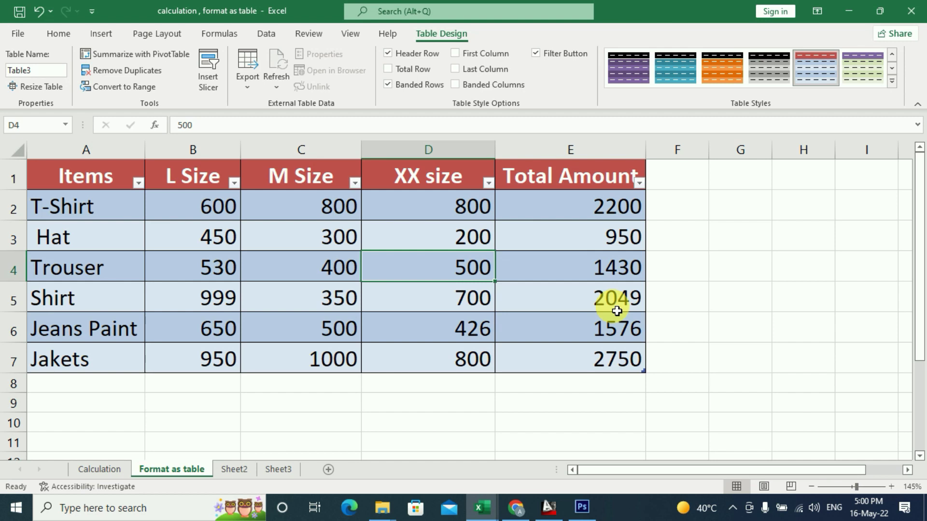
- Add a total row to the table and replace the banded rows with banded columns
click(388, 69)
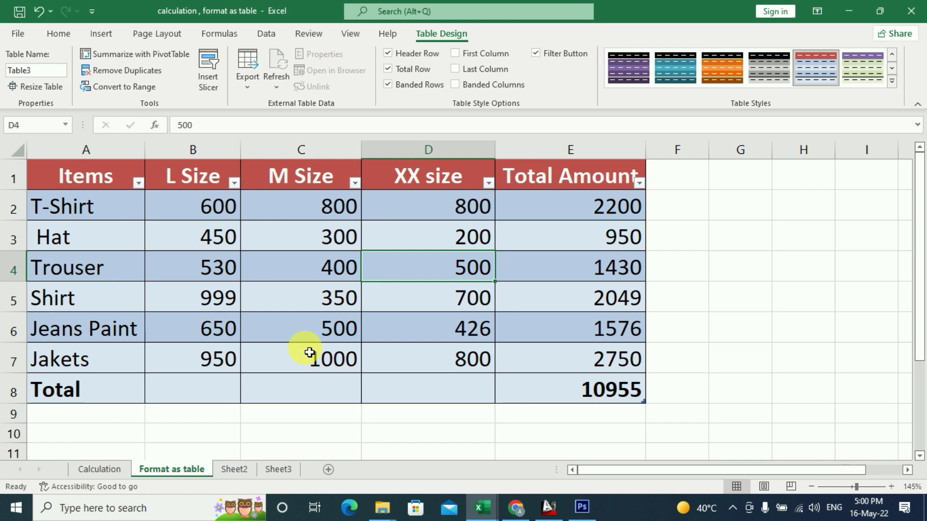
click(387, 86)
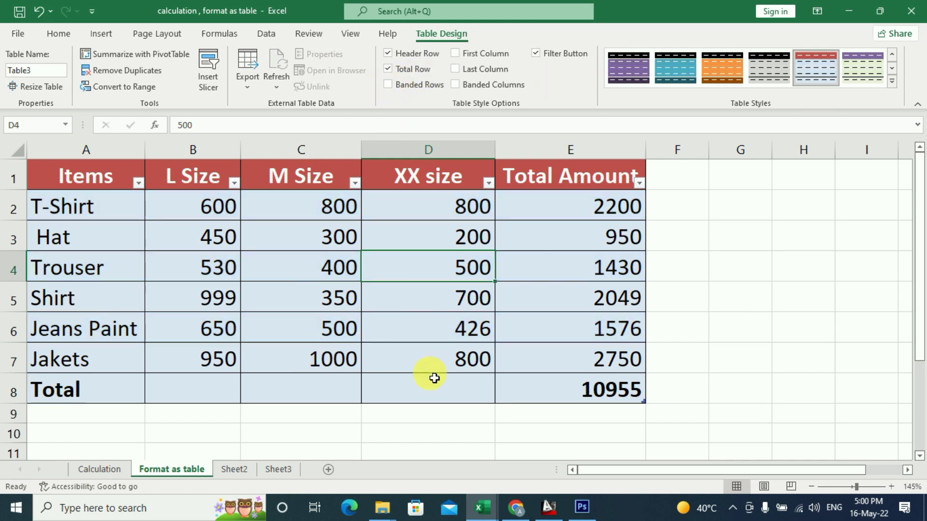
click(454, 85)
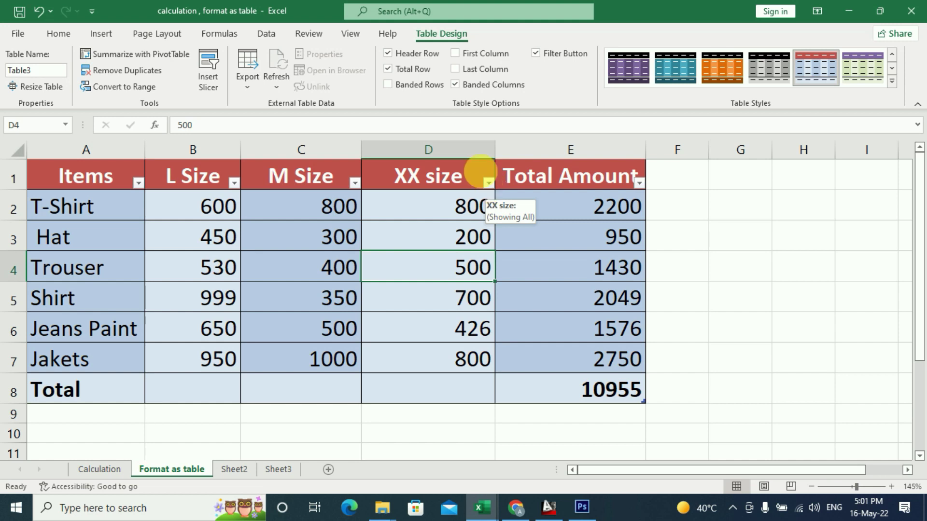
- Replace the table's banded columns with banded rows
click(454, 86)
click(387, 87)
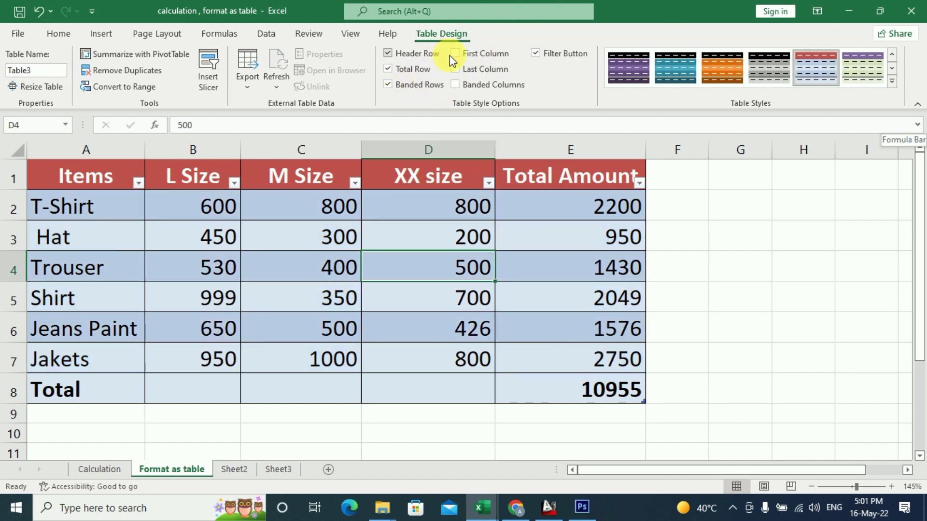
- Turn the table's First Column emphasis on and off again, and do the same with the Last Column emphasis
click(455, 55)
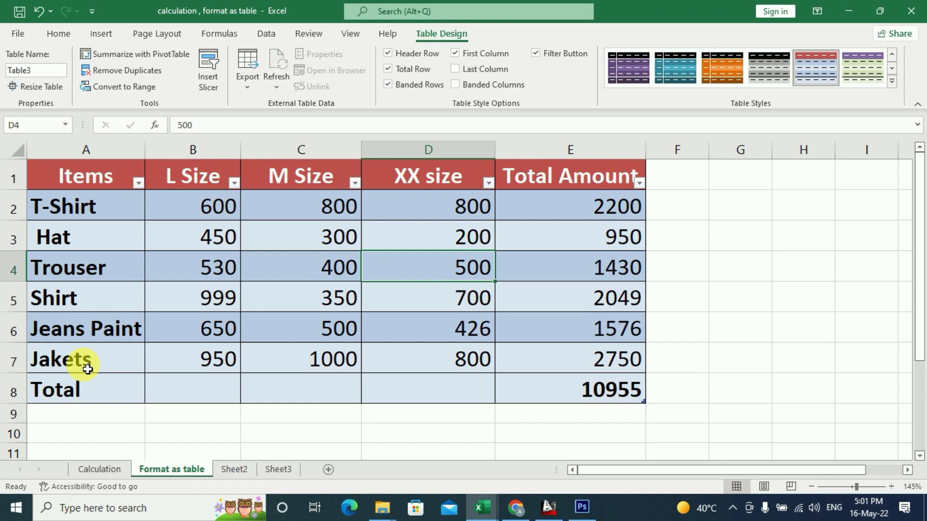
click(455, 54)
click(459, 68)
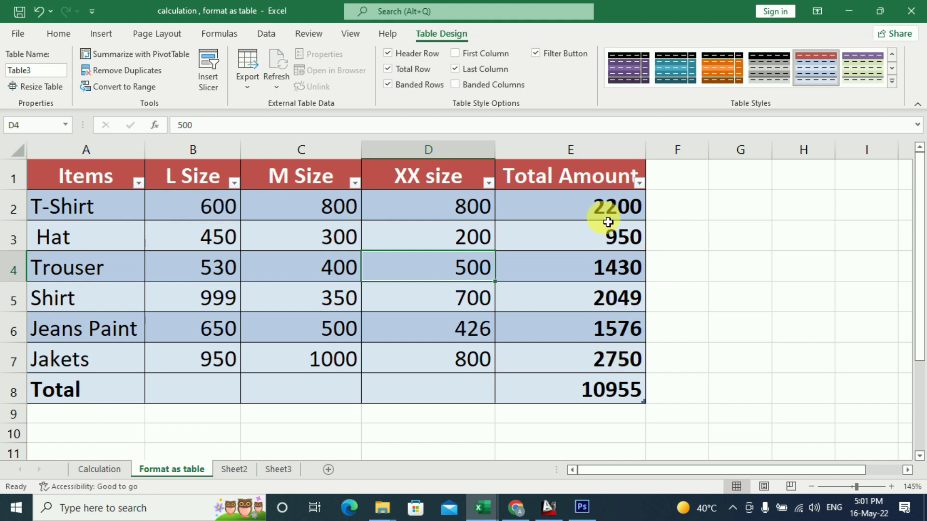
click(455, 69)
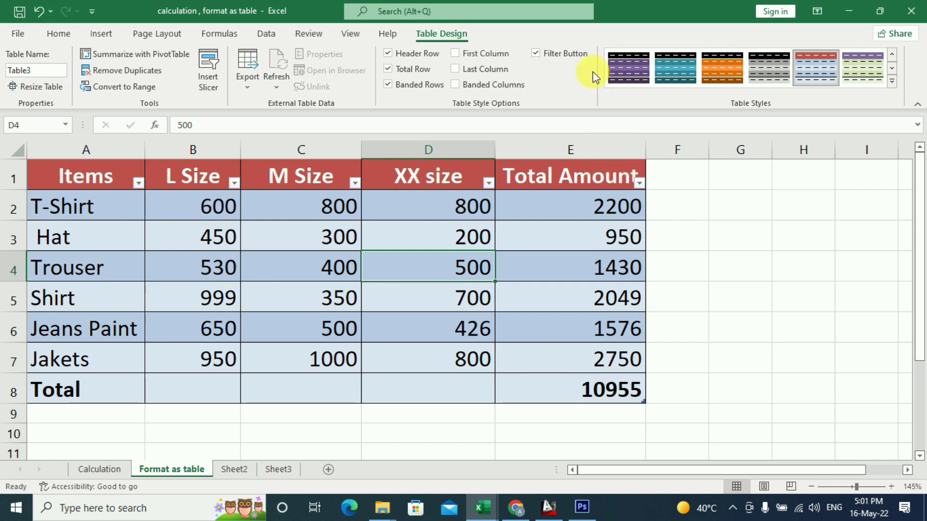
- Hide the filter buttons in the table's header row and show them again
click(535, 53)
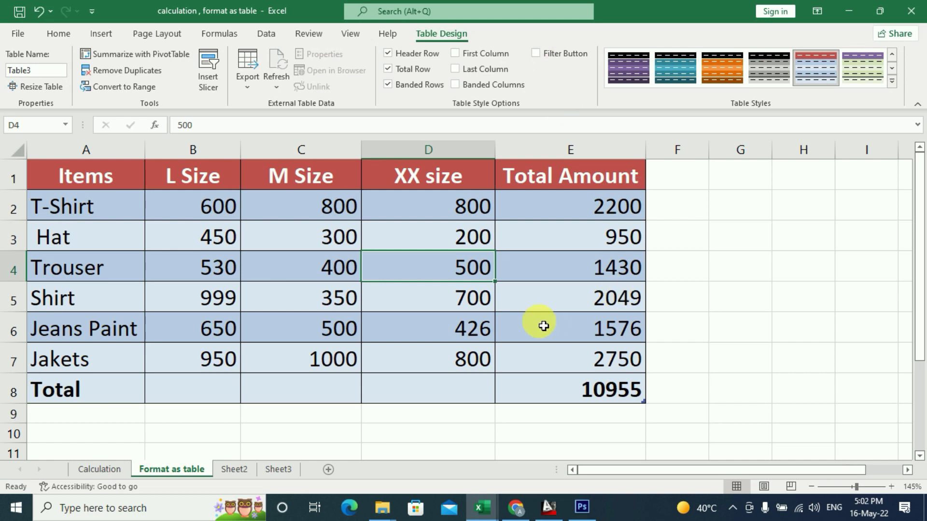
click(535, 53)
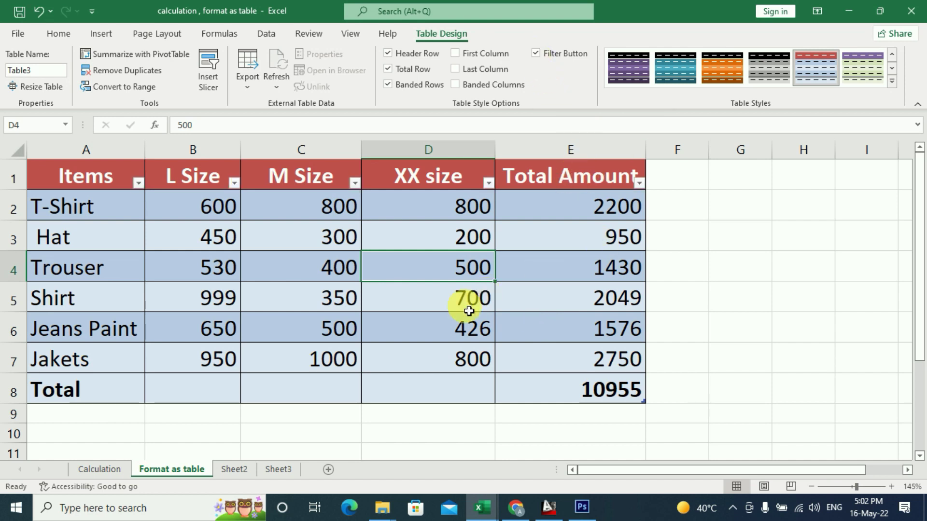